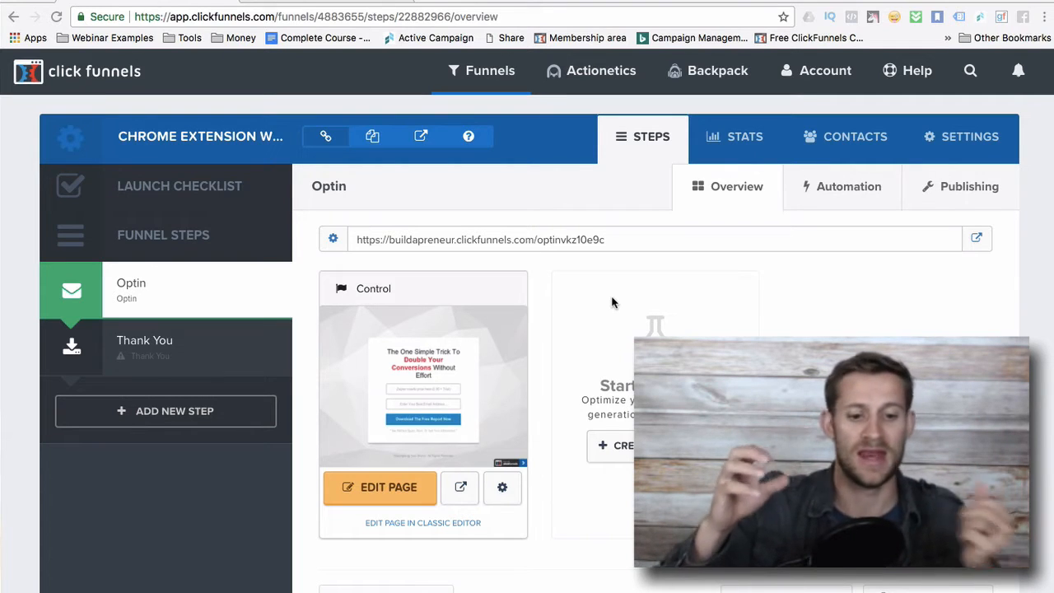
Open the preview of the Optin page and clear its prefilled price and email fields.
left_click(460, 487)
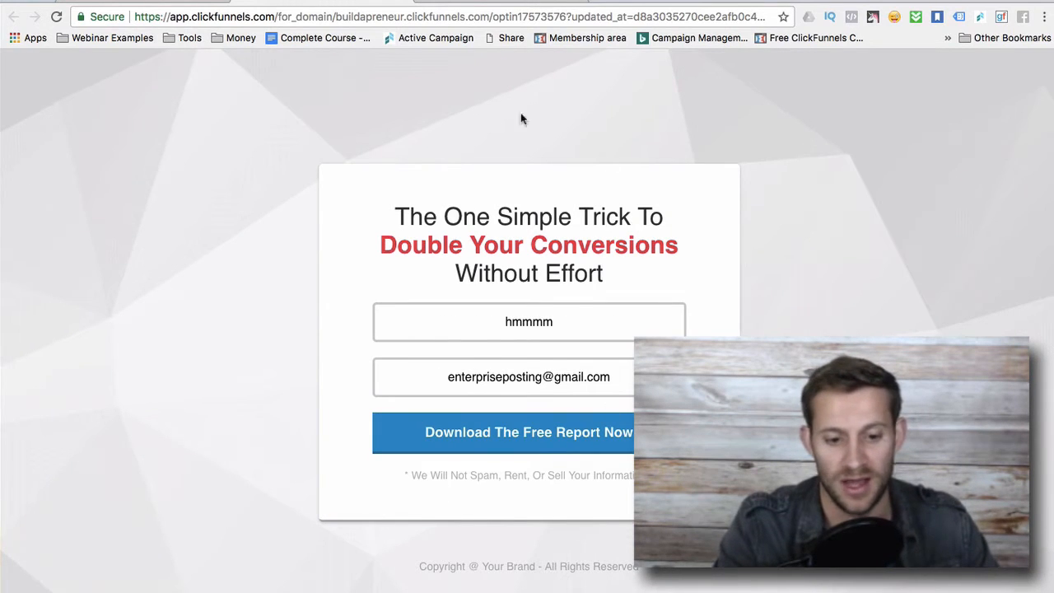
left_click(494, 336)
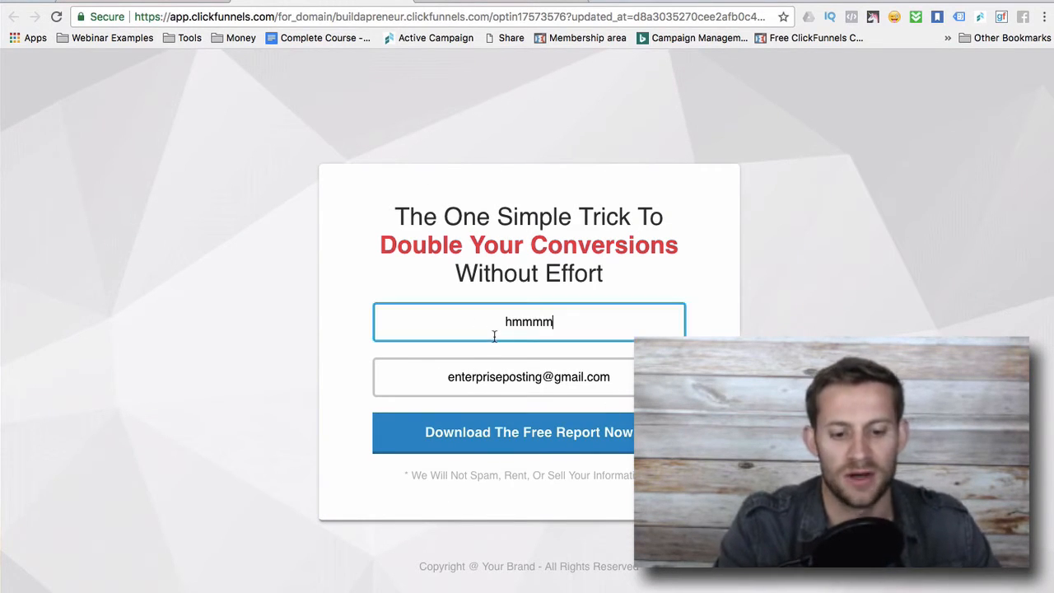
key("super+a")
key("BackSpace")
left_click(537, 368)
key("super+a")
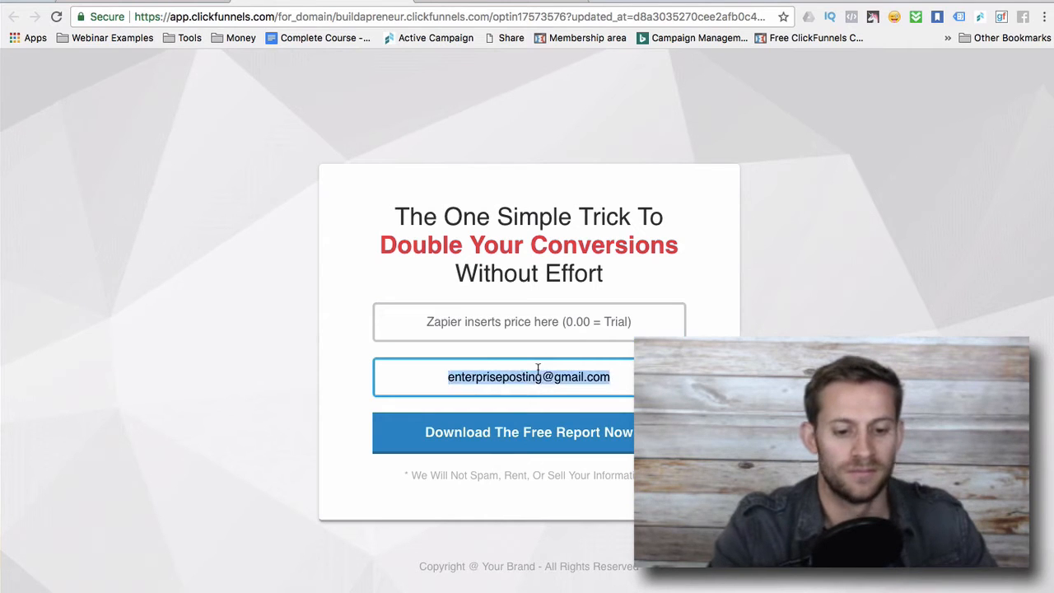
key("BackSpace")
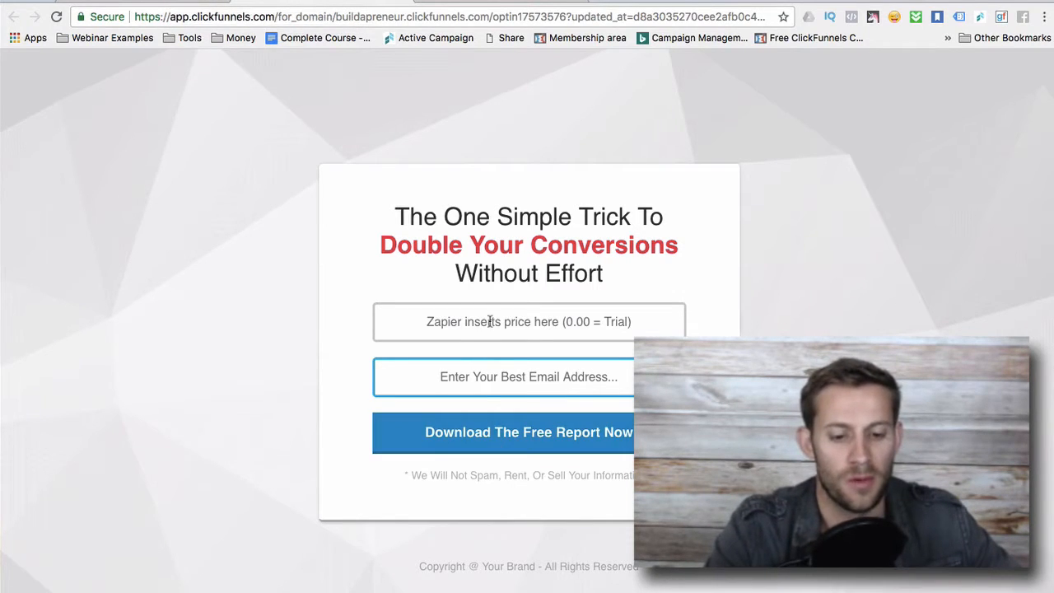
left_click(532, 322)
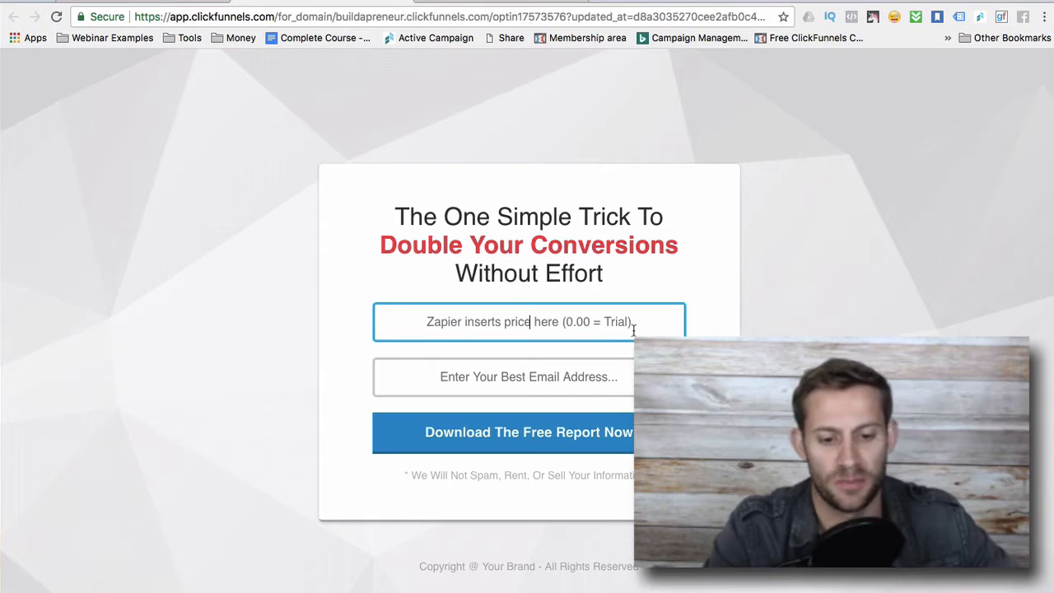
left_click(534, 321)
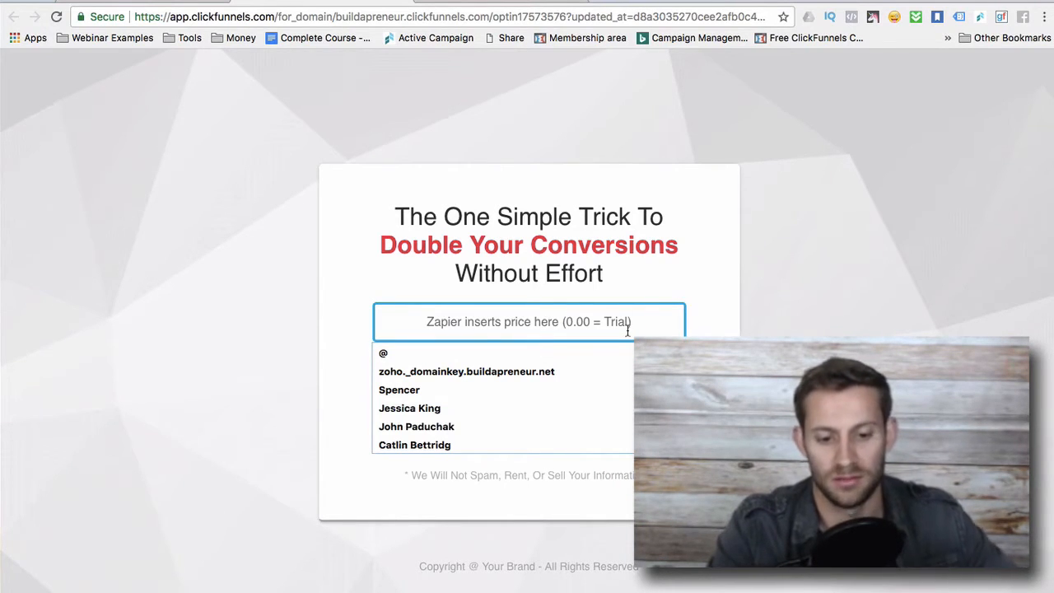
left_click(701, 323)
left_click(618, 325)
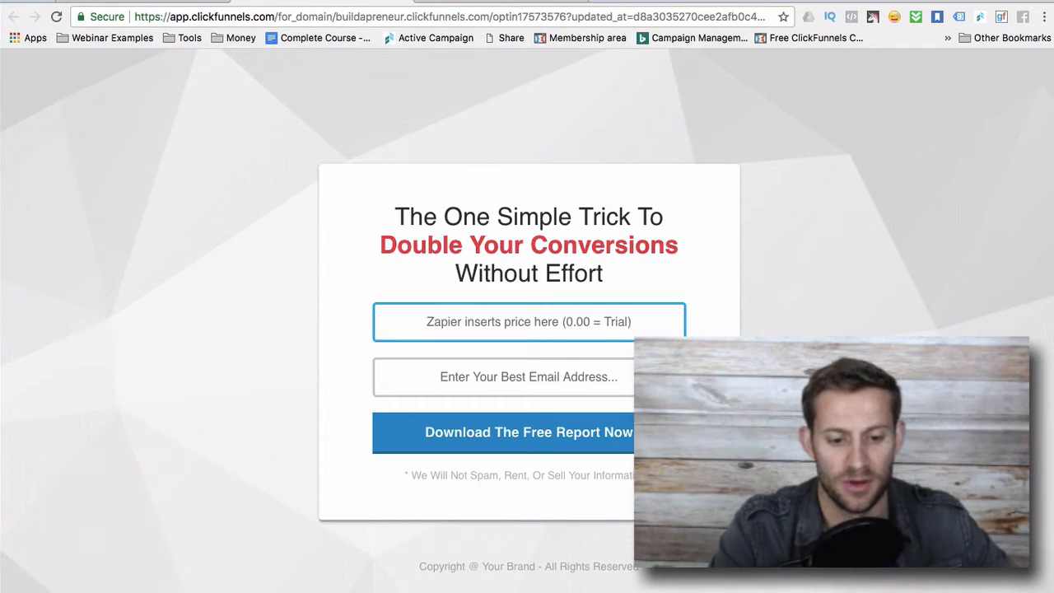
left_click(573, 379)
Switch to Zapier, create a new zap and choose Google Sheets as its trigger app.
left_click(497, 3)
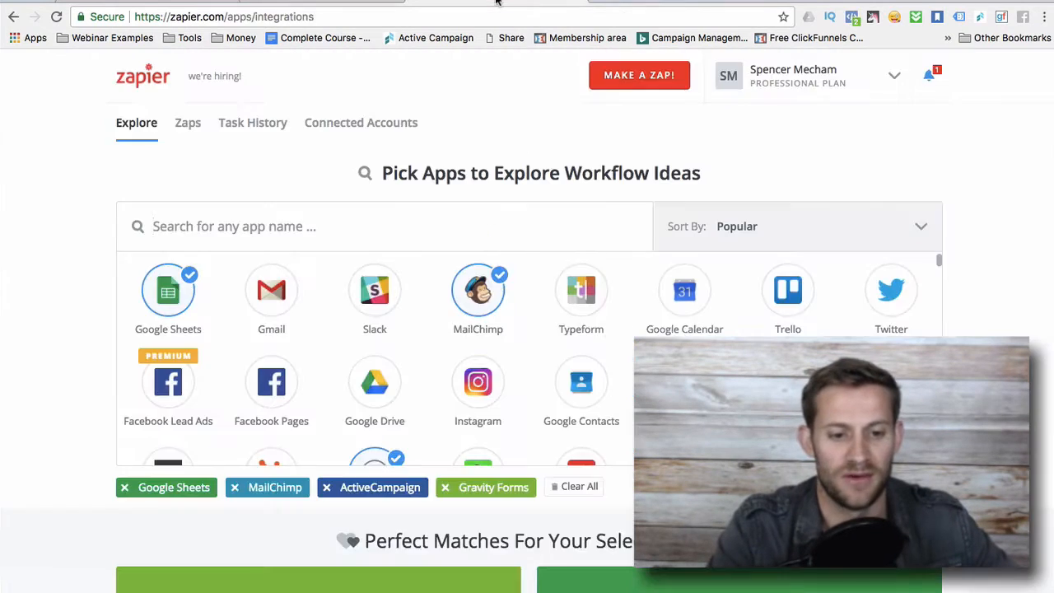
left_click(628, 70)
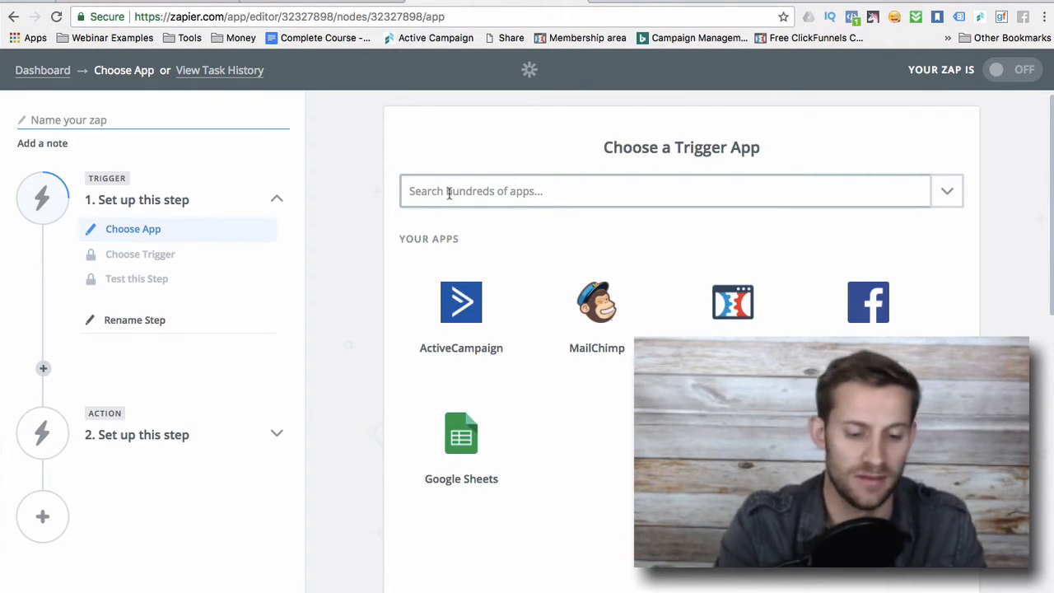
type("google")
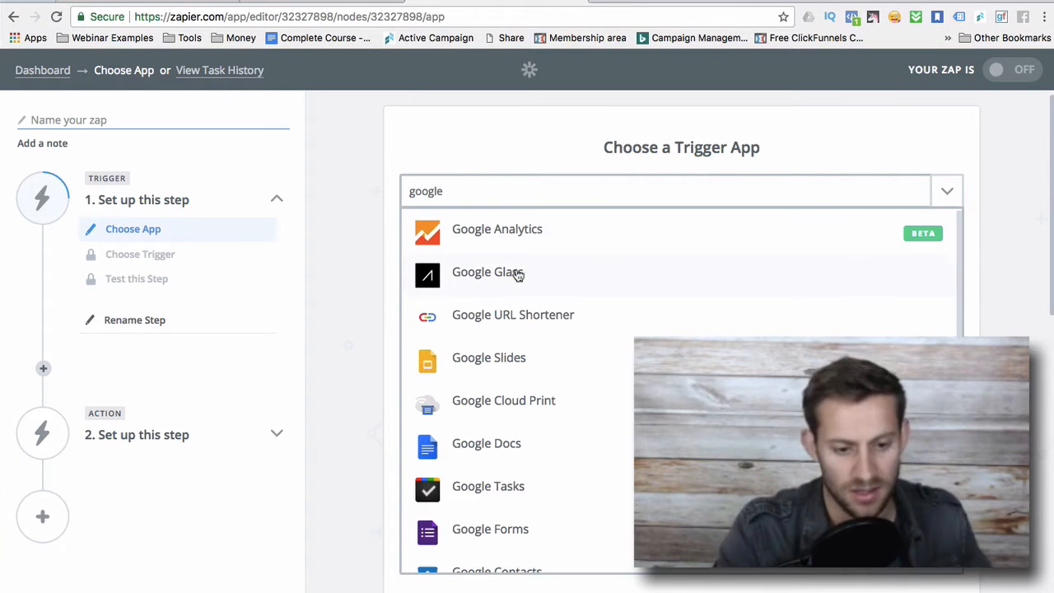
type(" sheet")
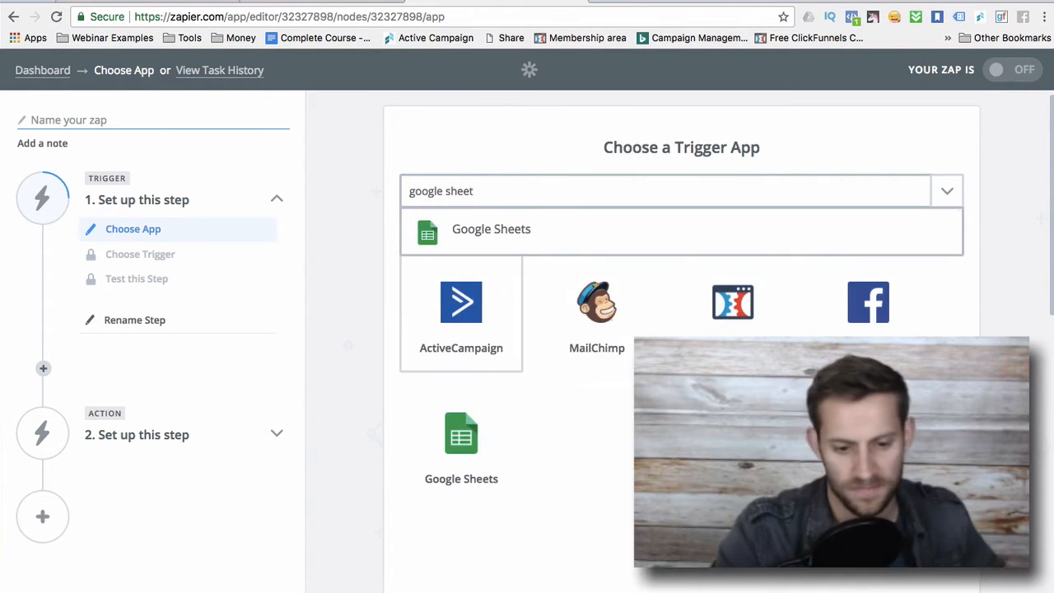
left_click(462, 444)
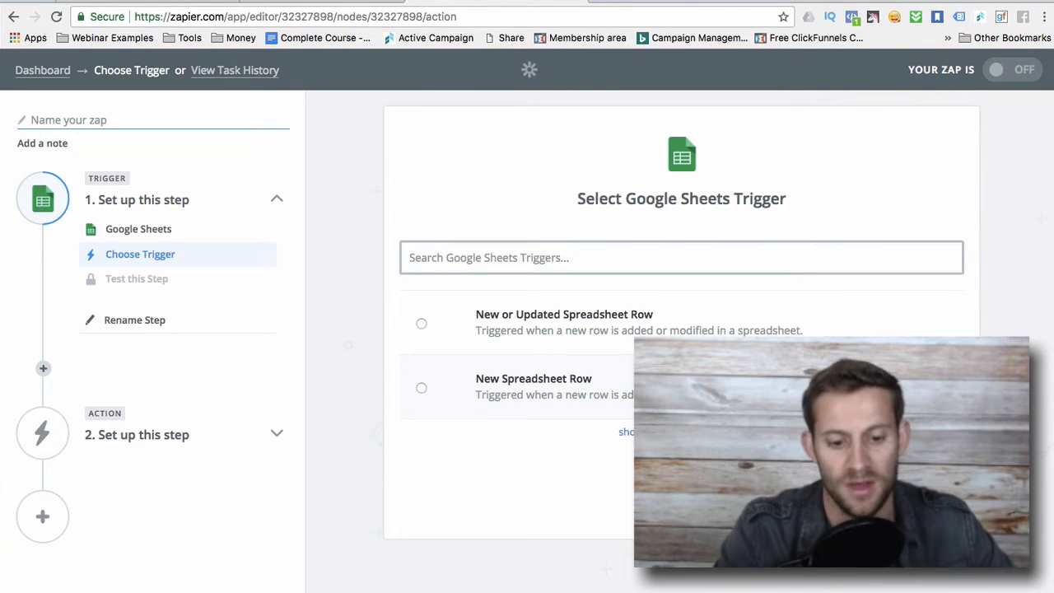
Set the trigger to New Spreadsheet Row and use Google Sheets Account #1 for it.
left_click(421, 387)
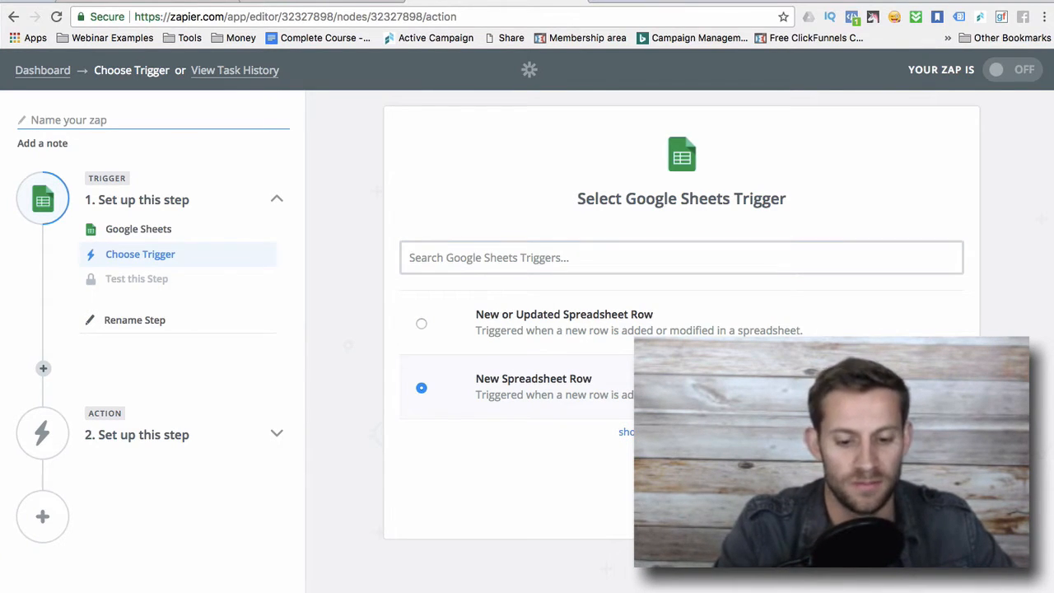
left_click(627, 431)
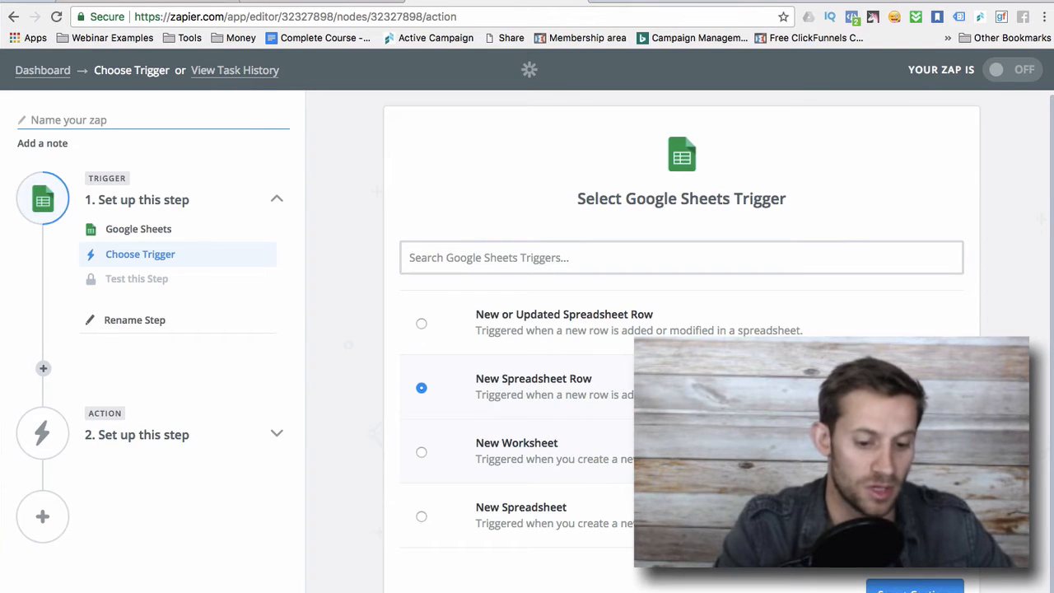
left_click(914, 589)
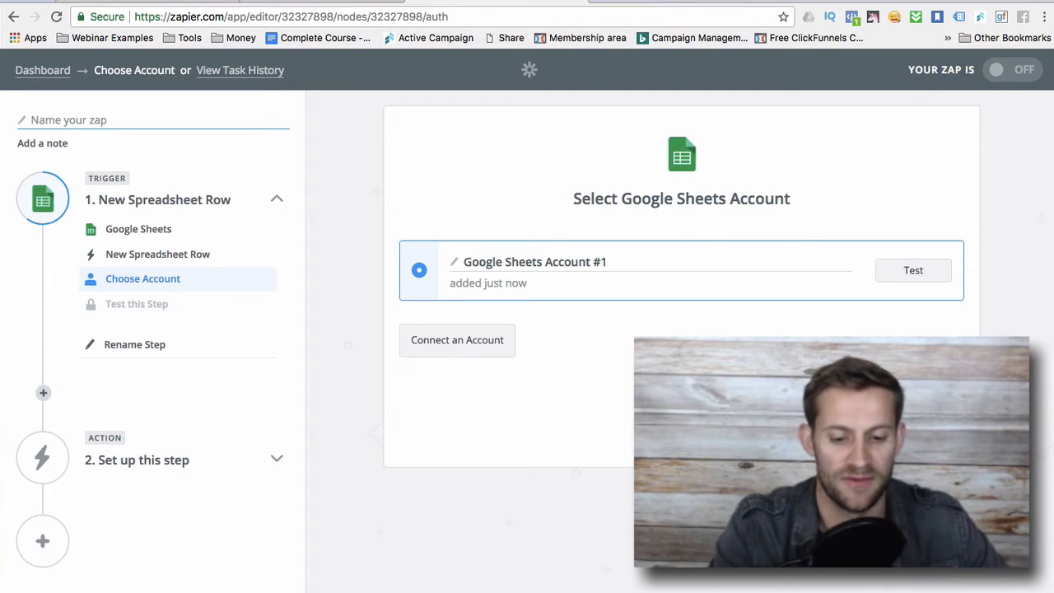
left_click(910, 436)
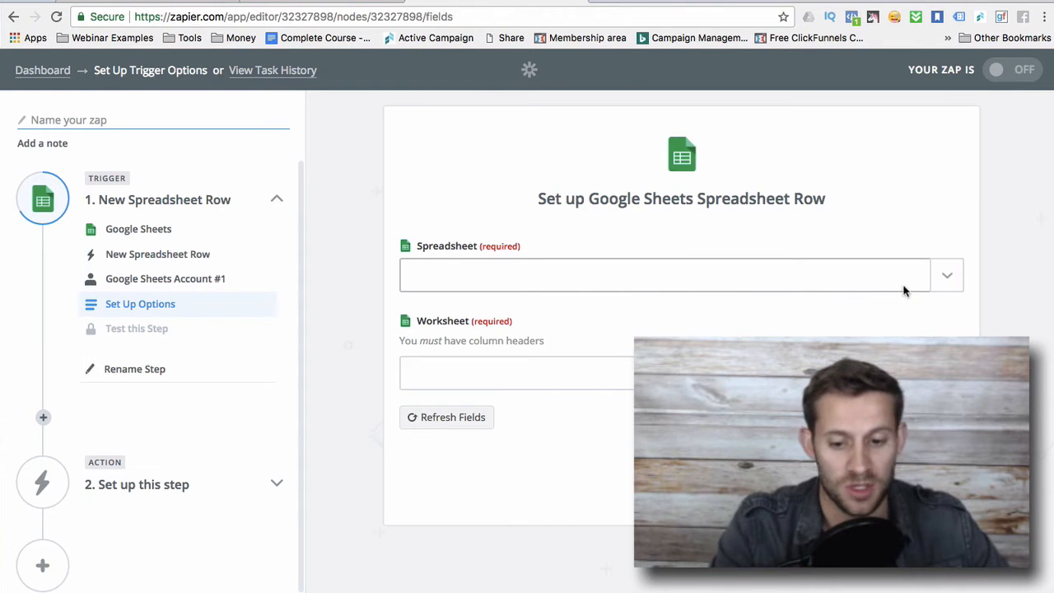
Set the trigger's spreadsheet to All Affiliates, choose a worksheet in it, and dismiss the worksheet loading error.
left_click(947, 284)
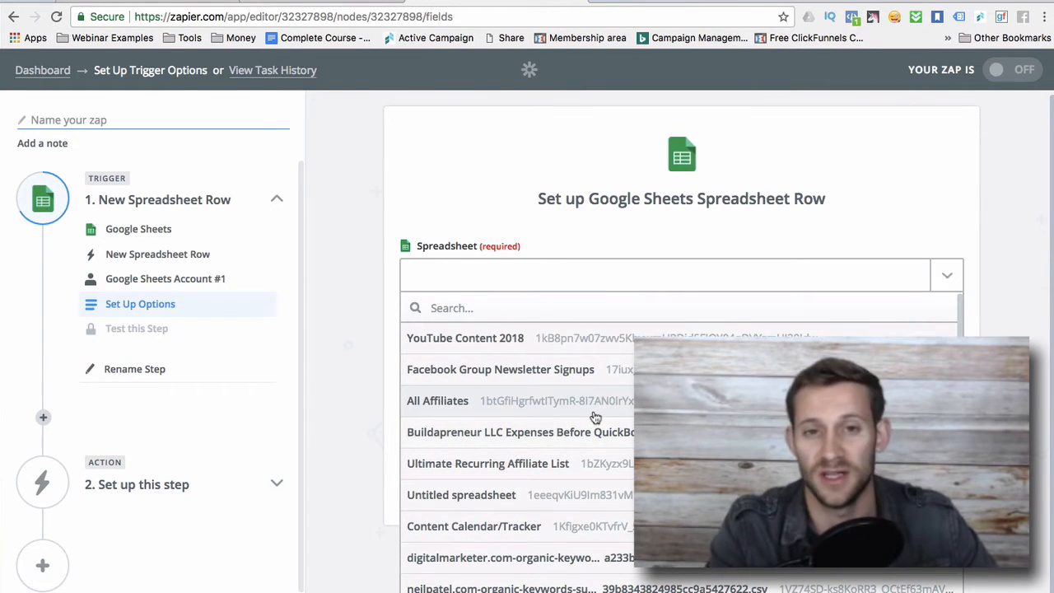
left_click(840, 195)
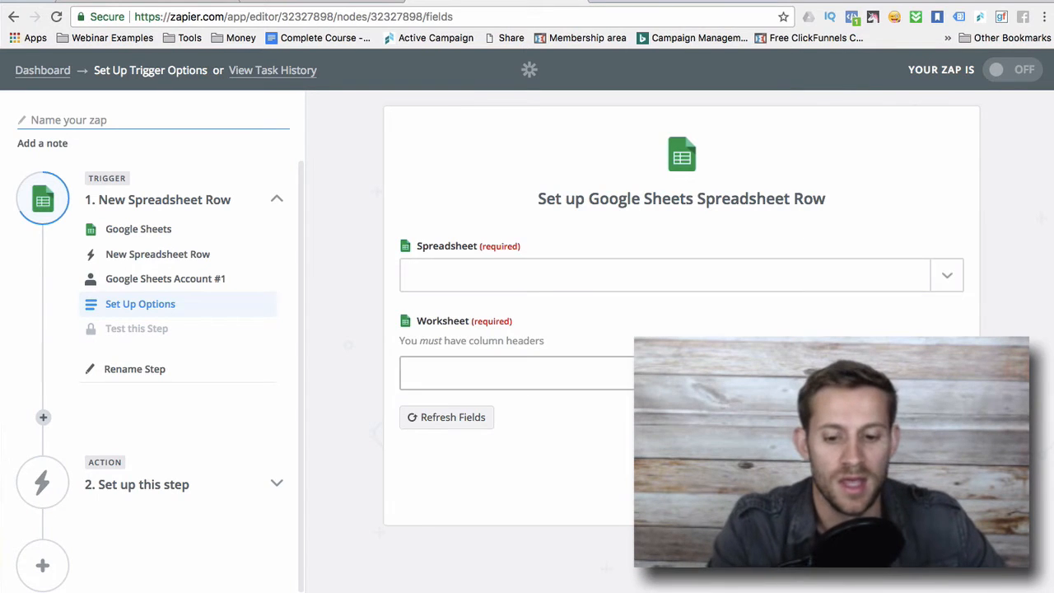
left_click(517, 373)
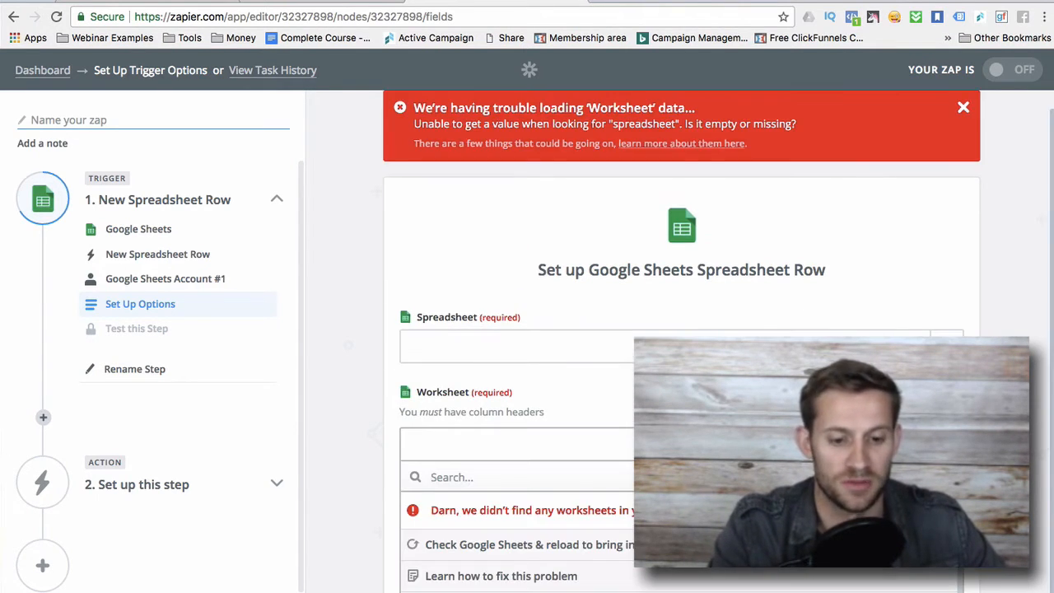
left_click(923, 291)
left_click(945, 345)
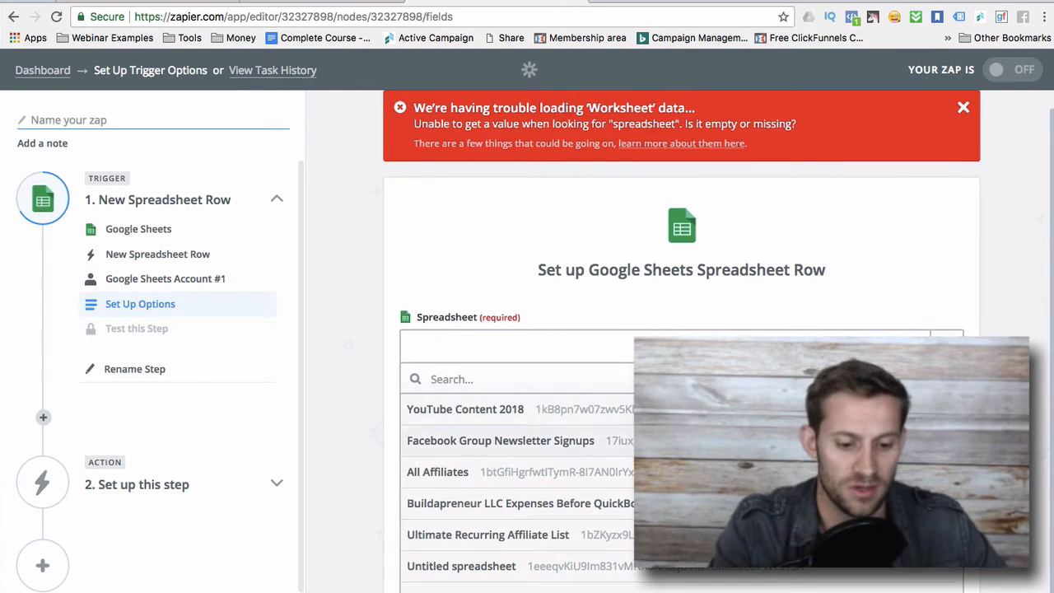
left_click(437, 472)
left_click(516, 446)
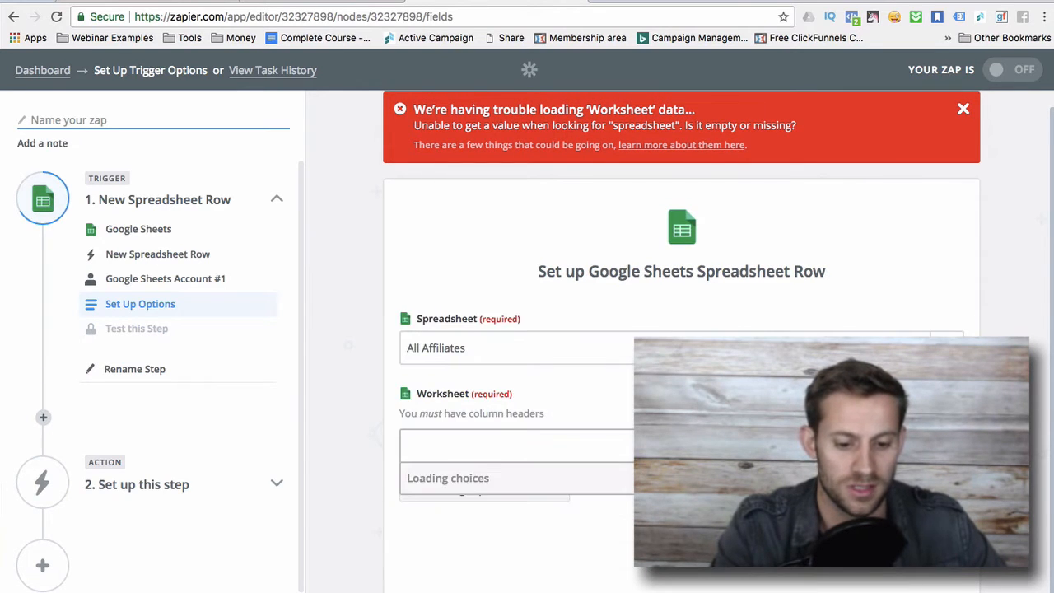
left_click(424, 506)
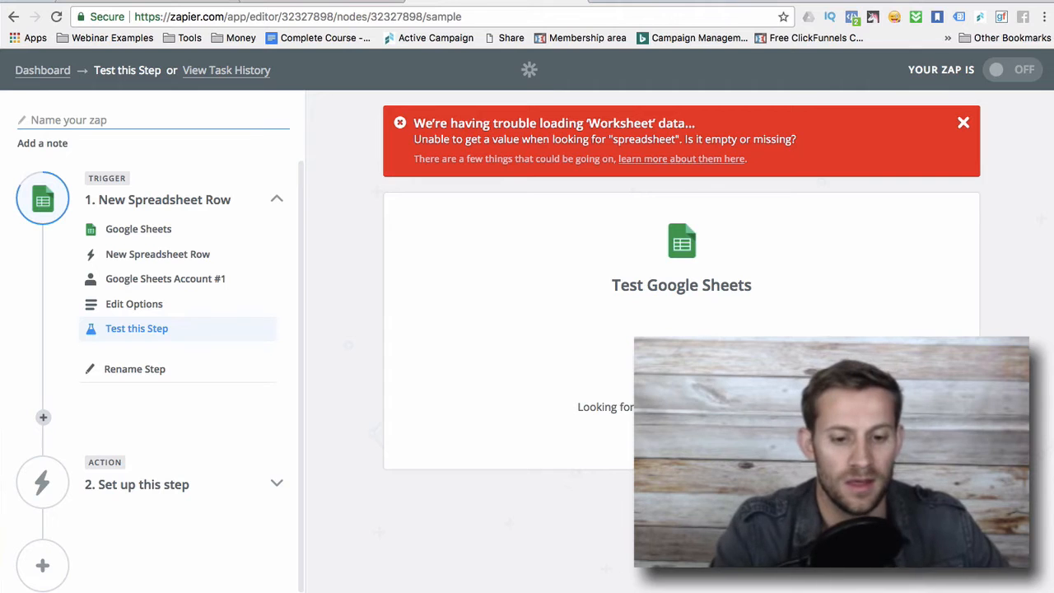
left_click(963, 122)
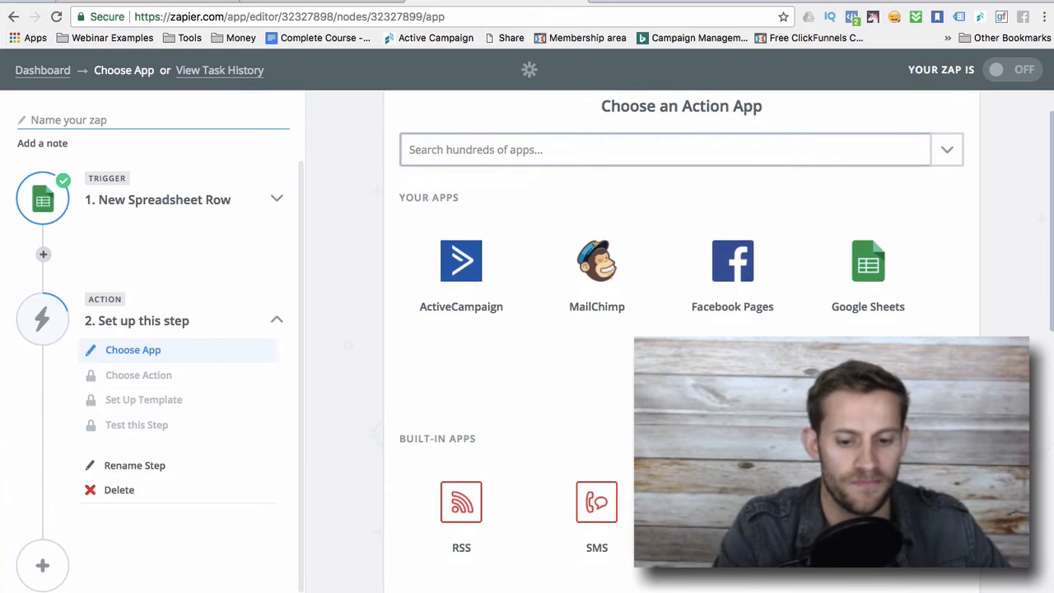
Choose Webhooks by Zapier as the action app and set its action to POST.
scroll(681, 329, "down", 2)
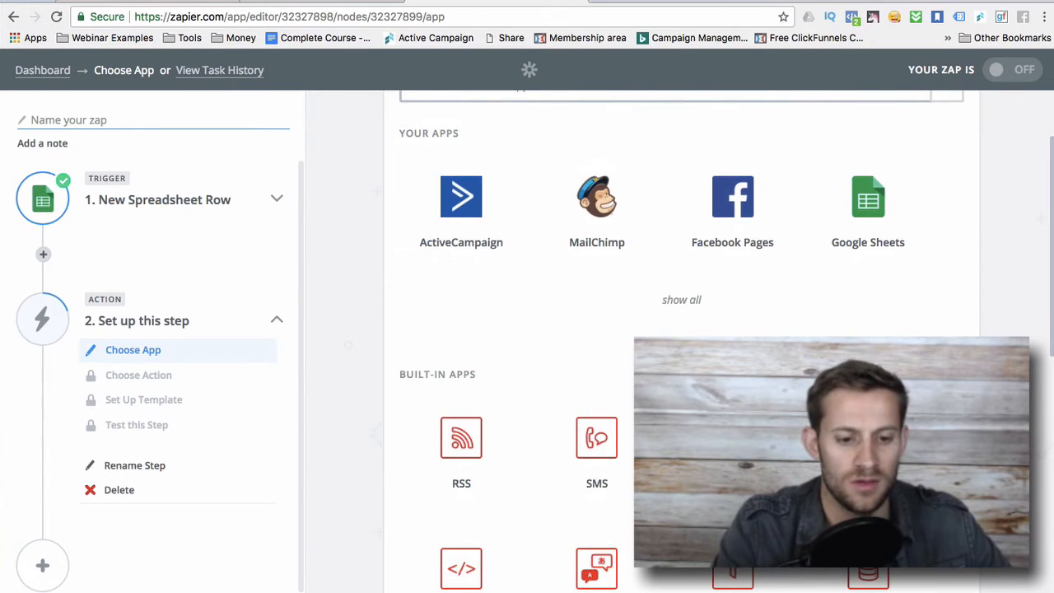
scroll(733, 356, "up", 3)
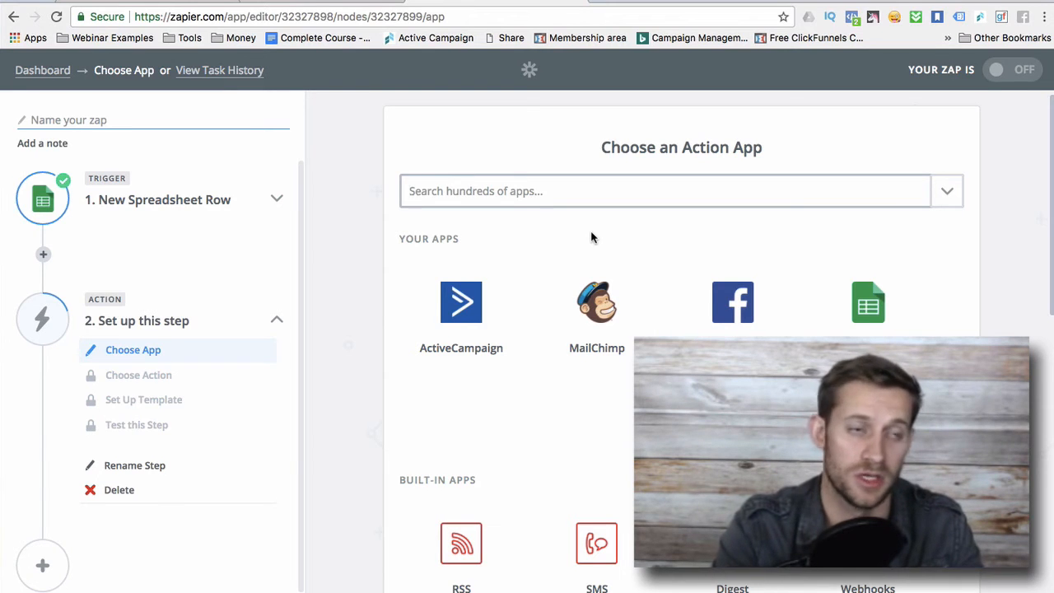
type("webhooks")
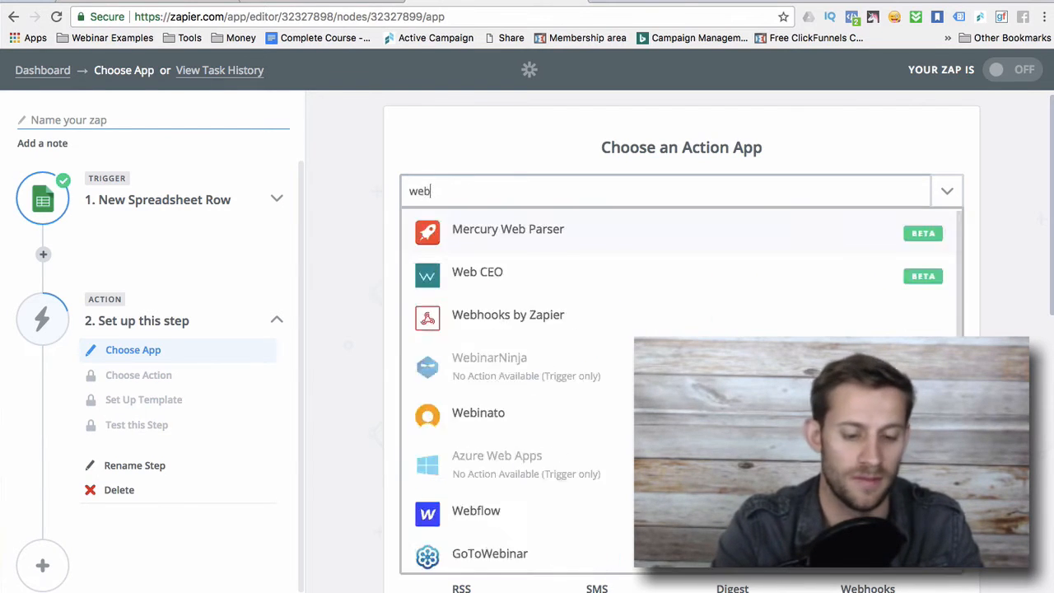
left_click(581, 239)
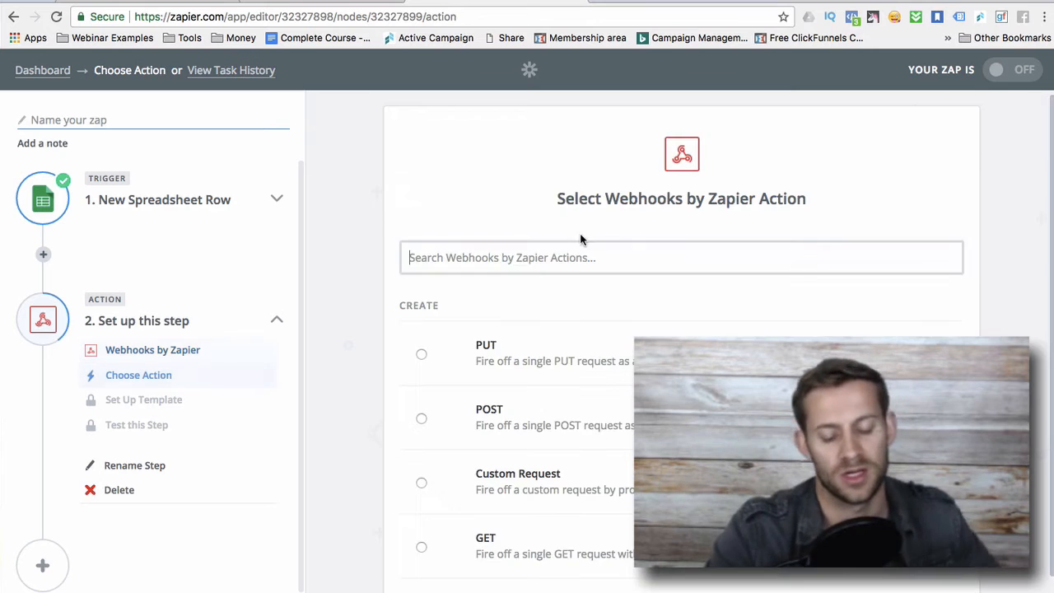
left_click(554, 410)
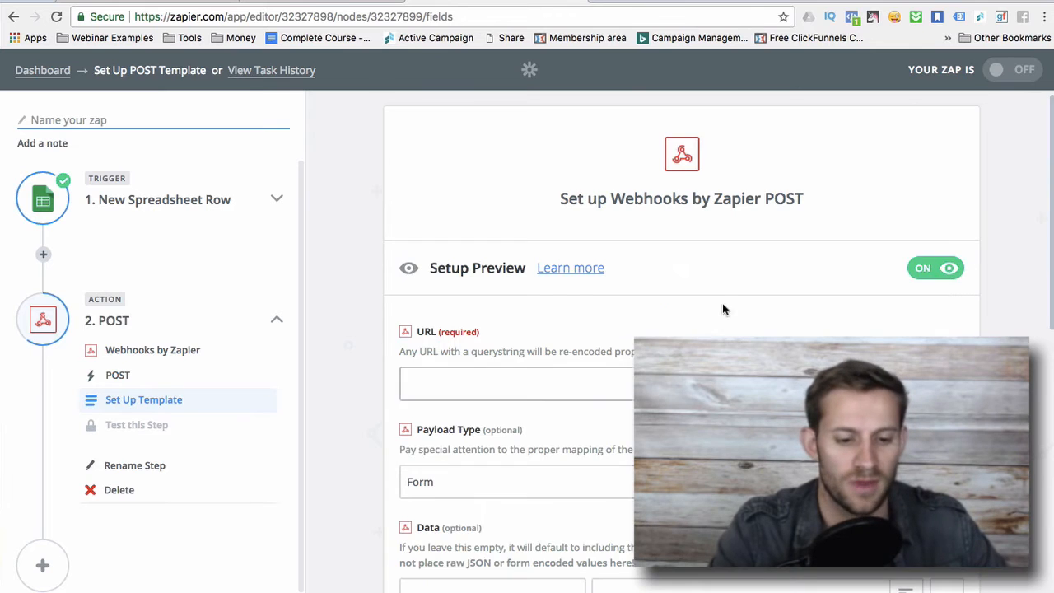
Switch to ClickFunnels, open the live Optin page from the funnel overview and copy its URL.
scroll(720, 329, "down", 1)
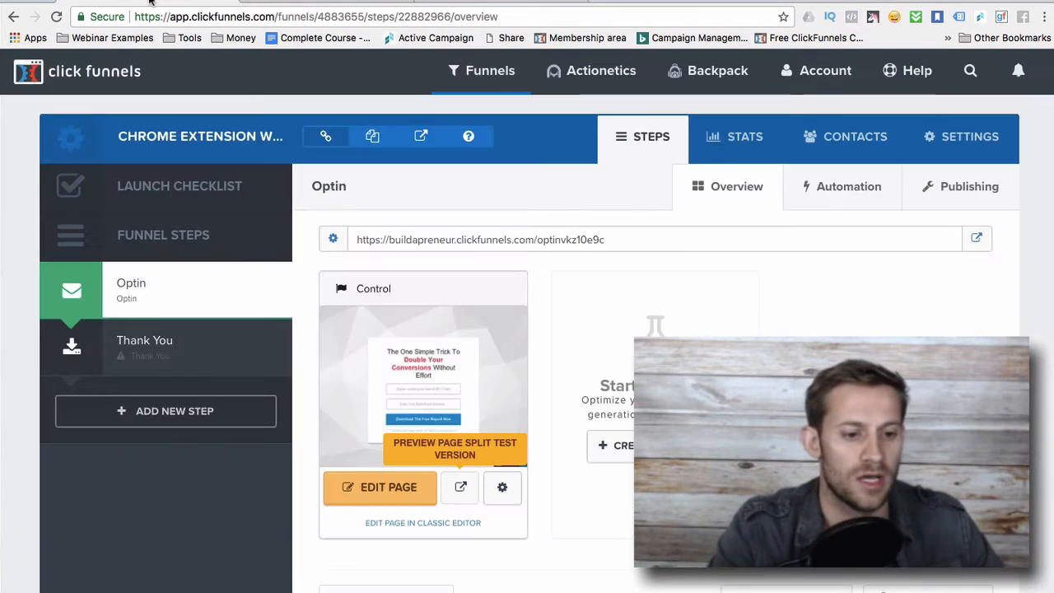
left_click(264, 4)
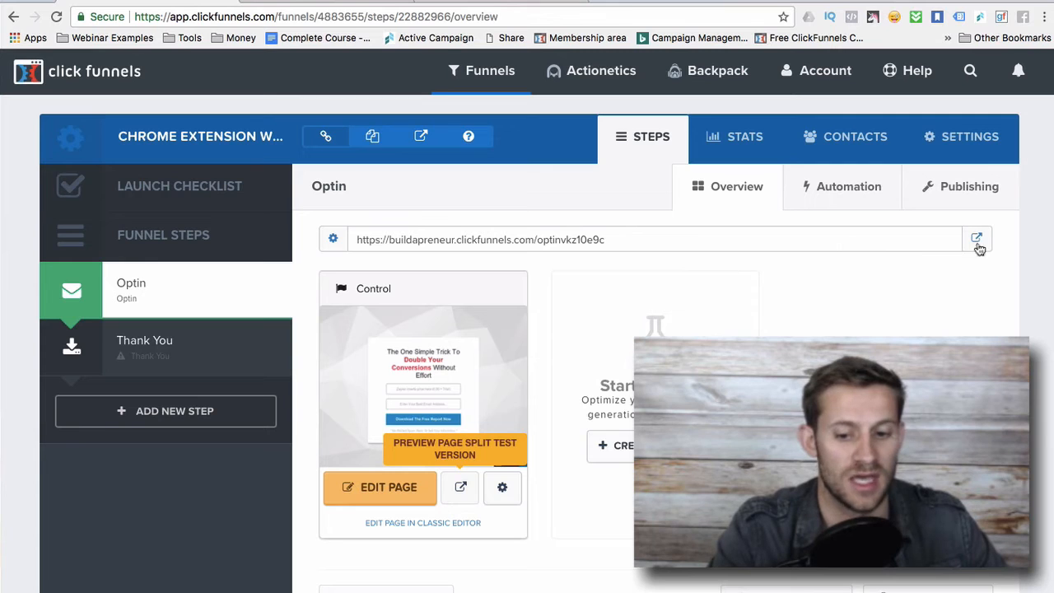
left_click(979, 240)
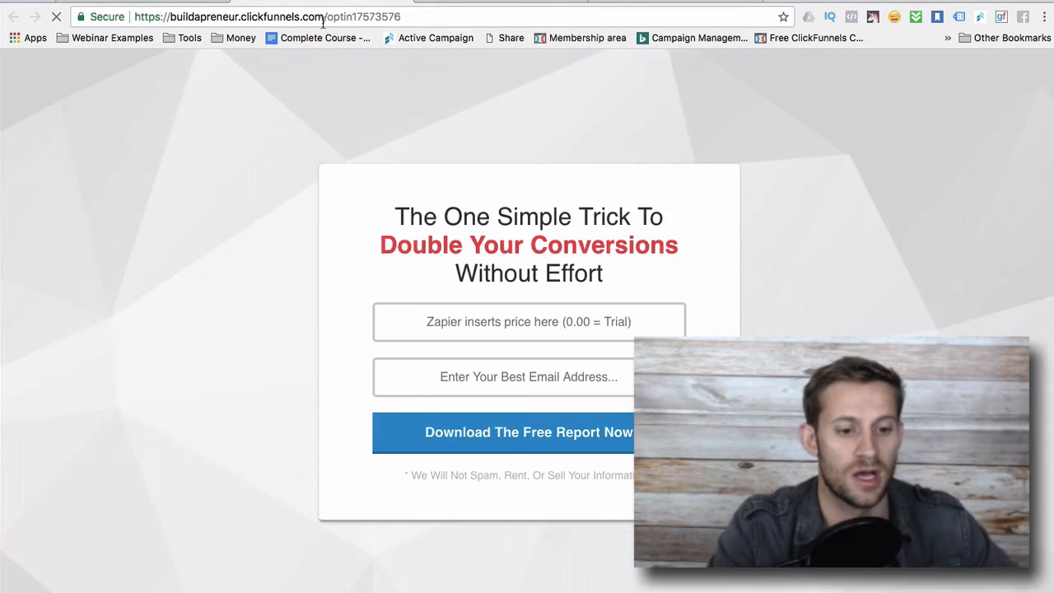
left_click(323, 18)
key("super+c")
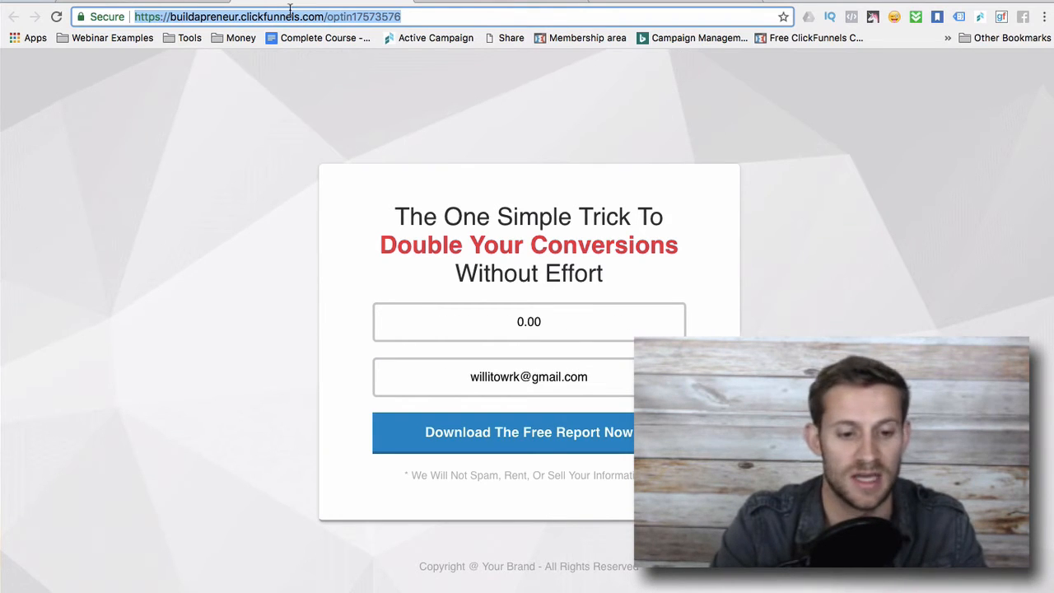
Switch to Zapier and set the POST URL to the copied opt-in page address followed by ?email= and the spreadsheet row's buyer_email field.
left_click(664, 2)
left_click(486, 343)
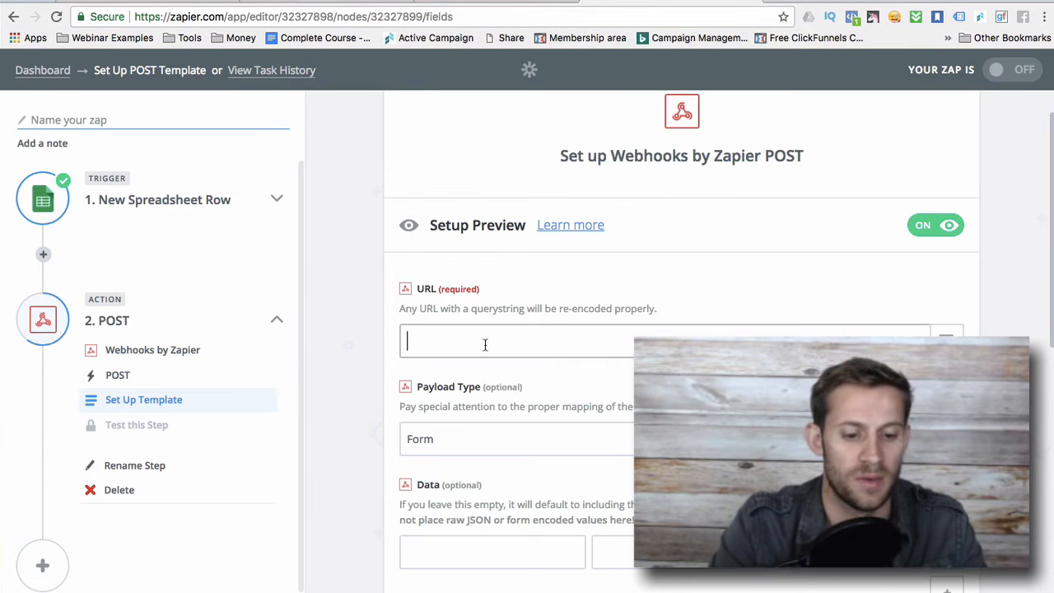
key("super+v")
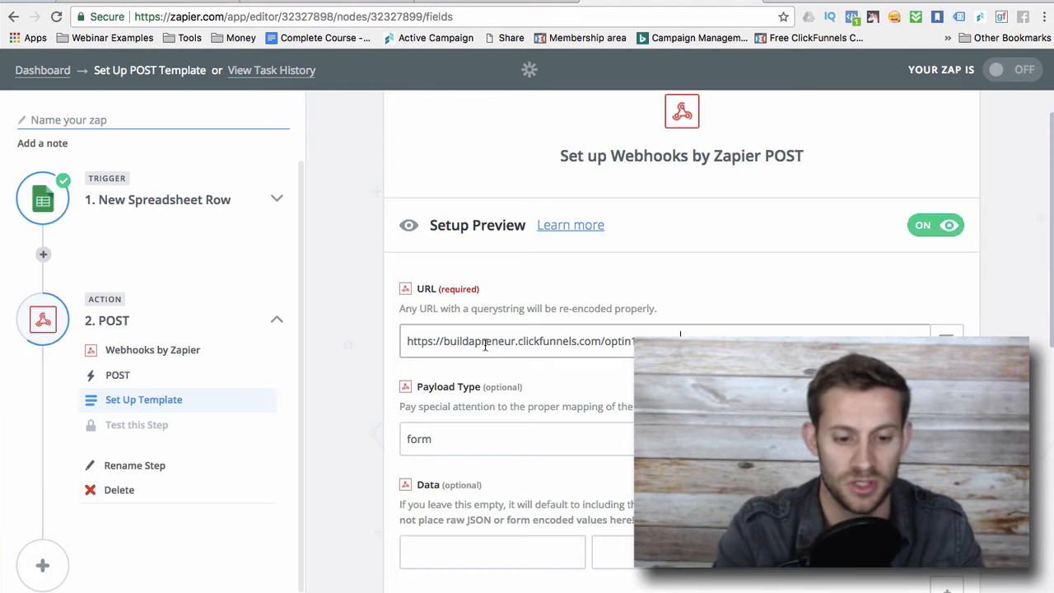
type("?")
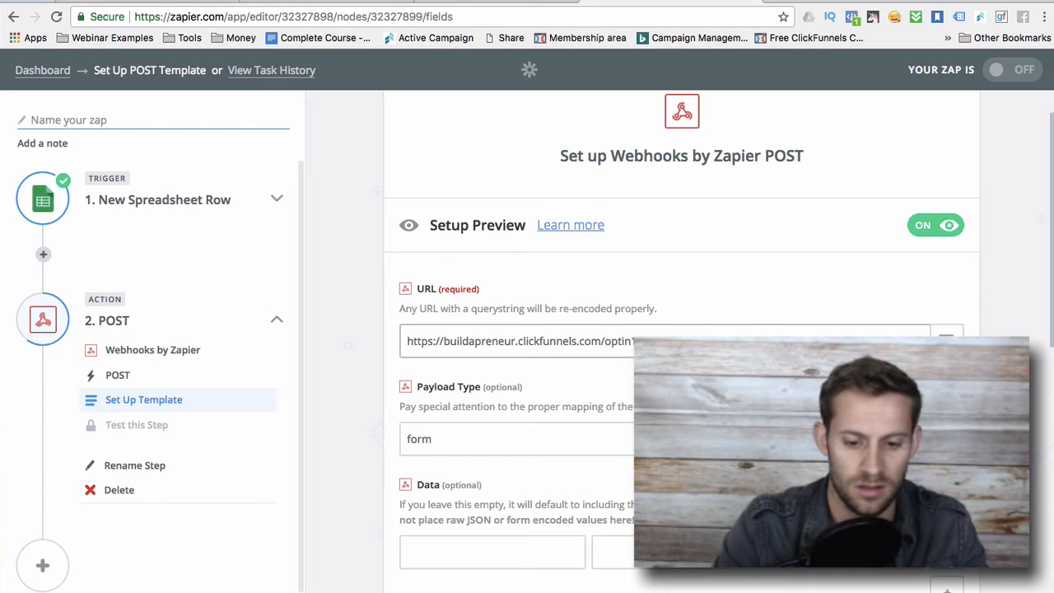
left_click(946, 338)
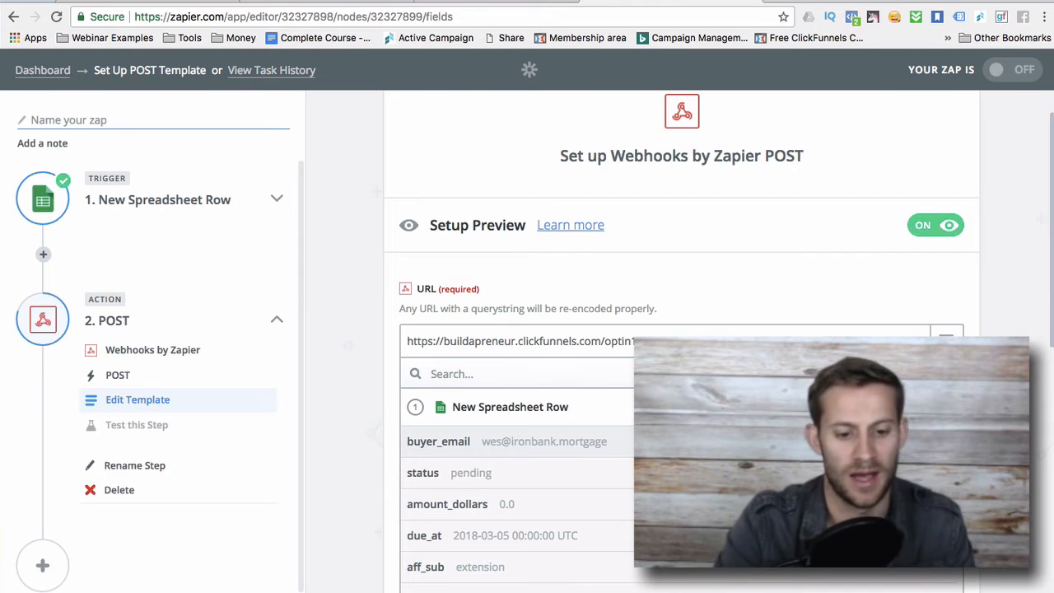
left_click(741, 441)
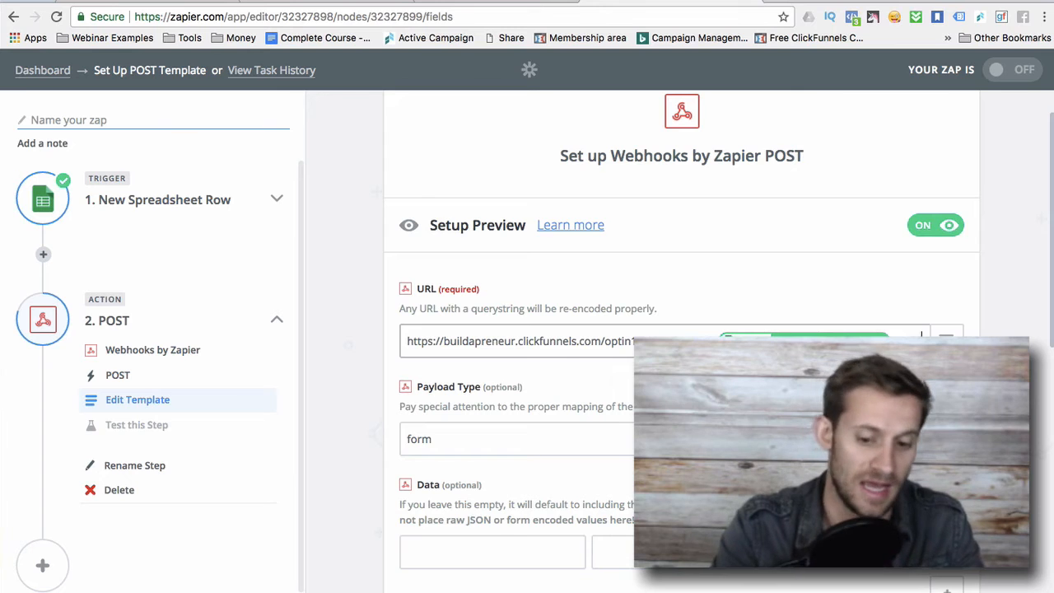
Append &name= to the POST URL and map it to the spreadsheet row's buyer_name field.
type("&name")
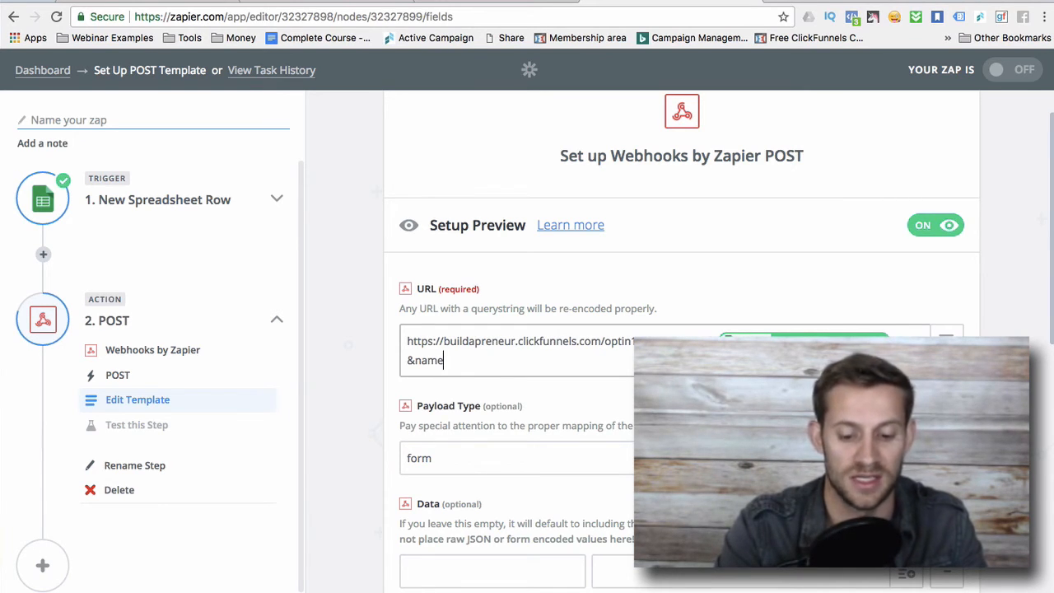
type("=")
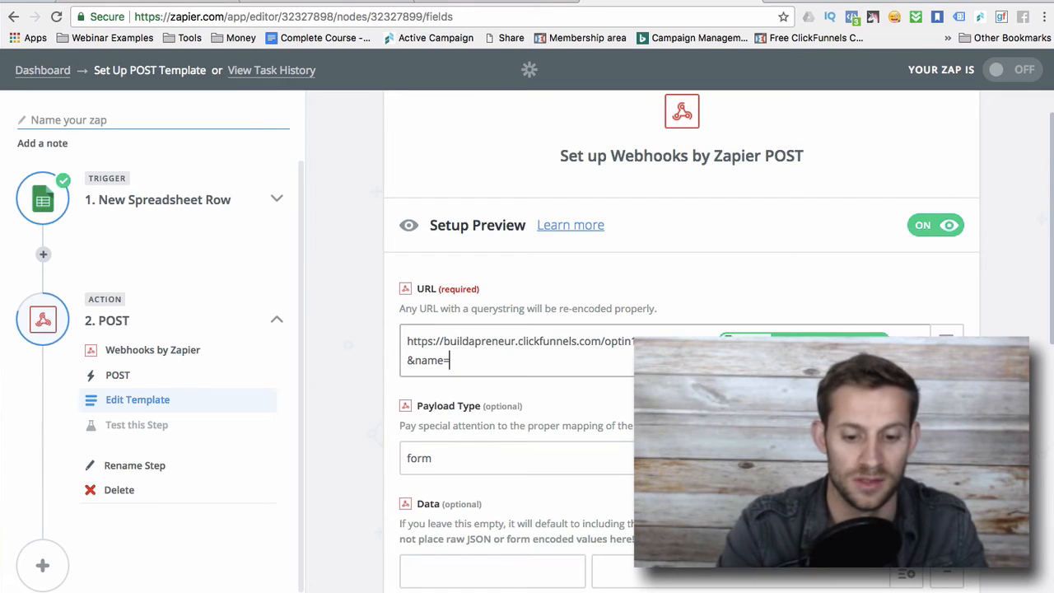
left_click(945, 338)
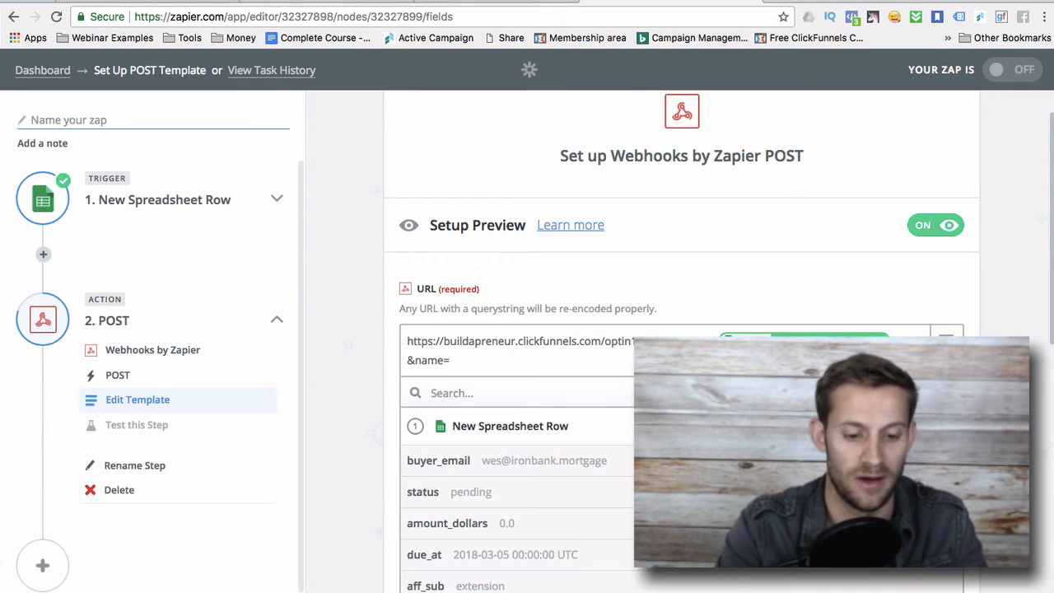
scroll(596, 518, "down", 3)
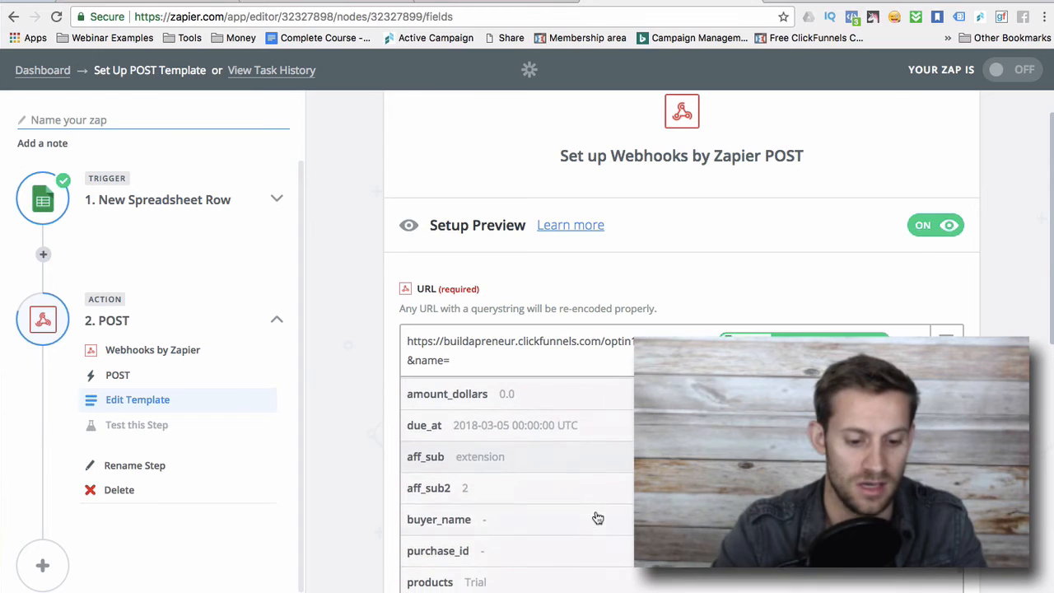
left_click(598, 518)
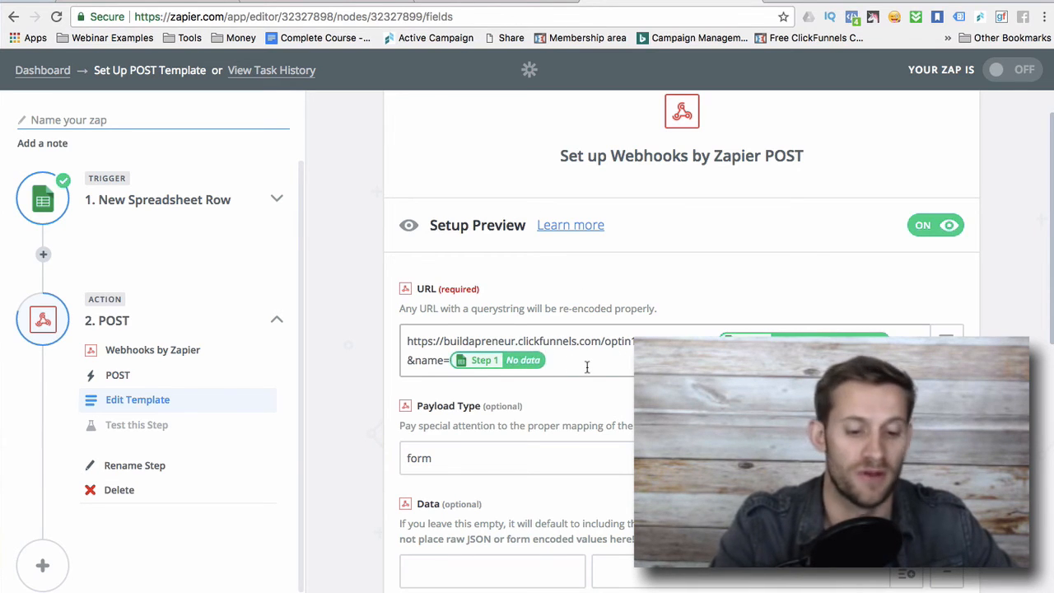
Refresh the fields of the POST action's template.
scroll(586, 366, "down", 1)
scroll(601, 387, "down", 1)
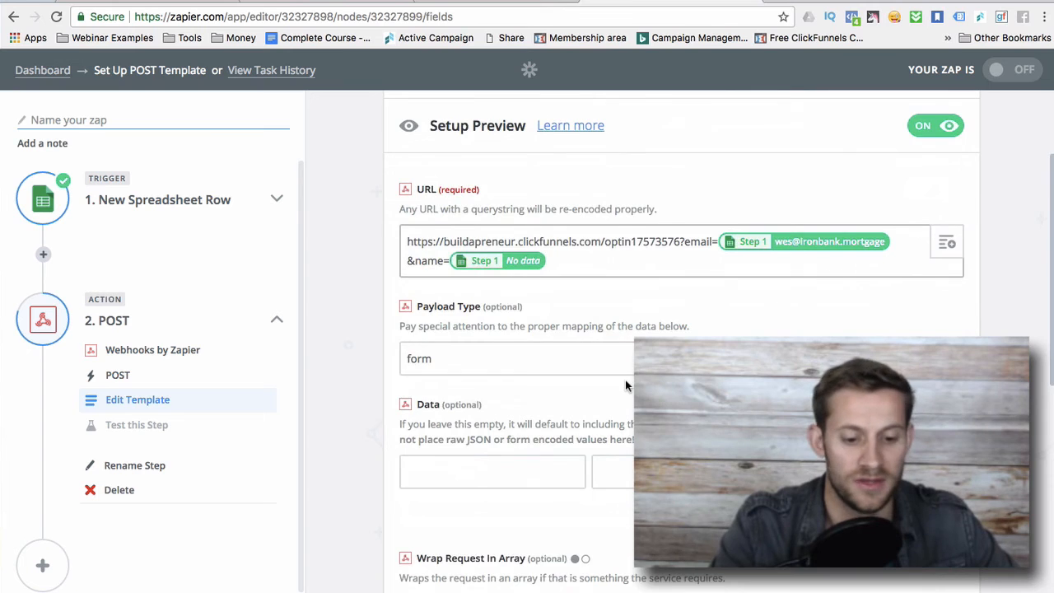
scroll(625, 380, "down", 5)
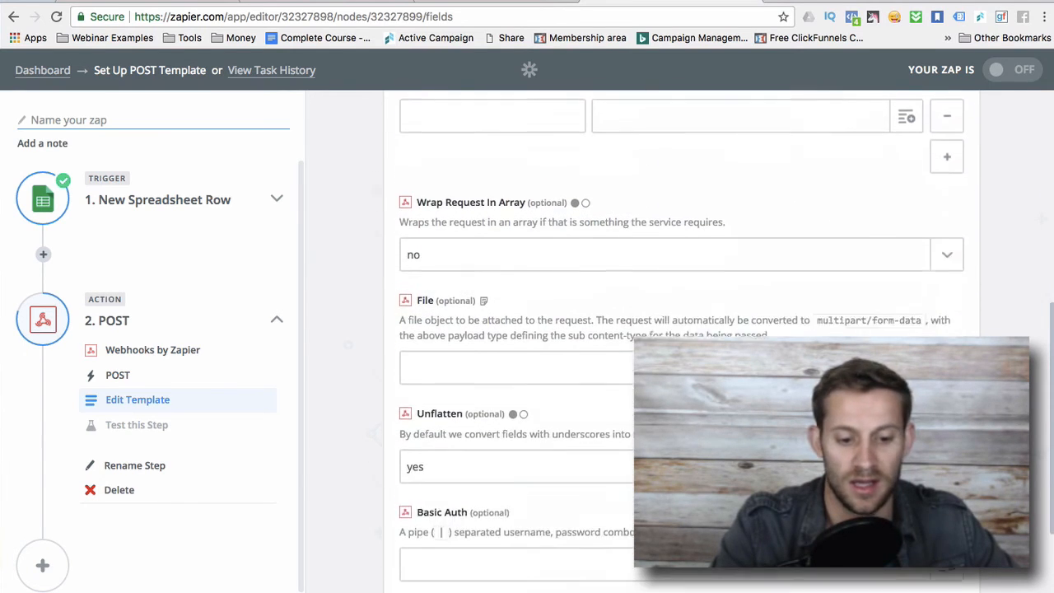
scroll(681, 341, "down", 4)
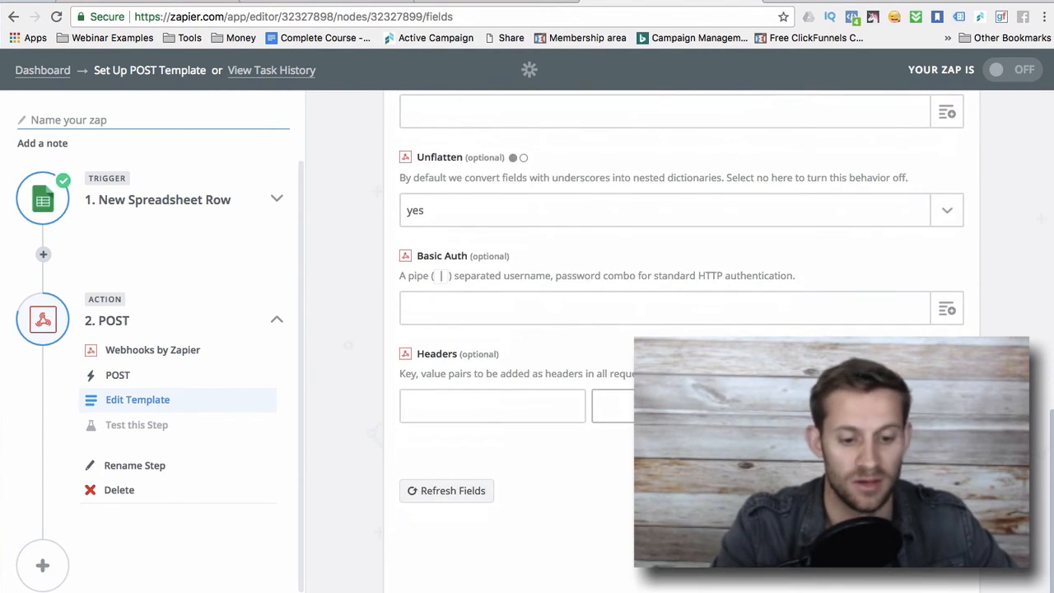
left_click(452, 490)
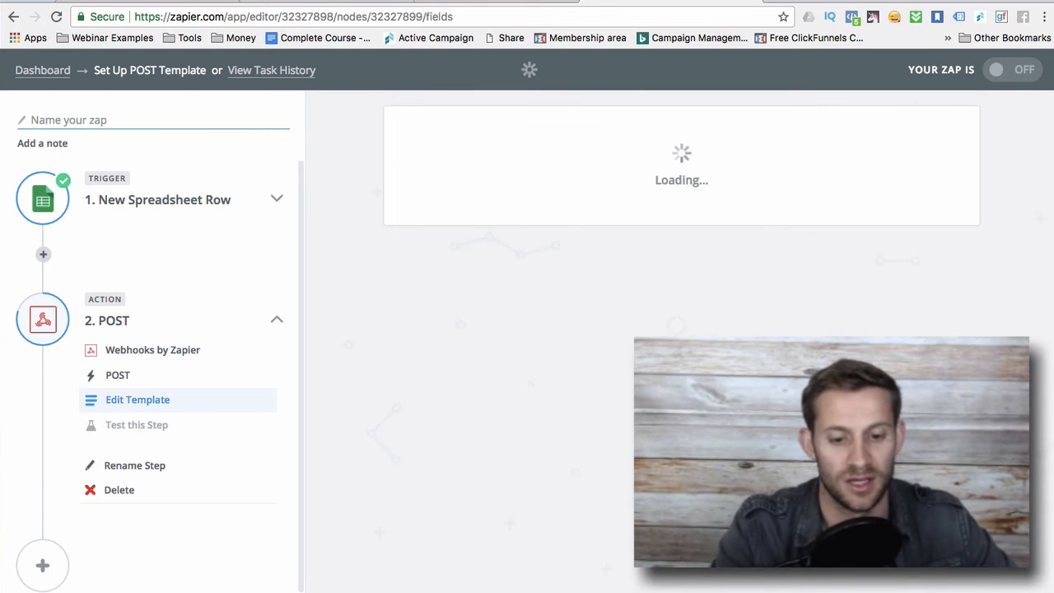
scroll(625, 269, "down", 3)
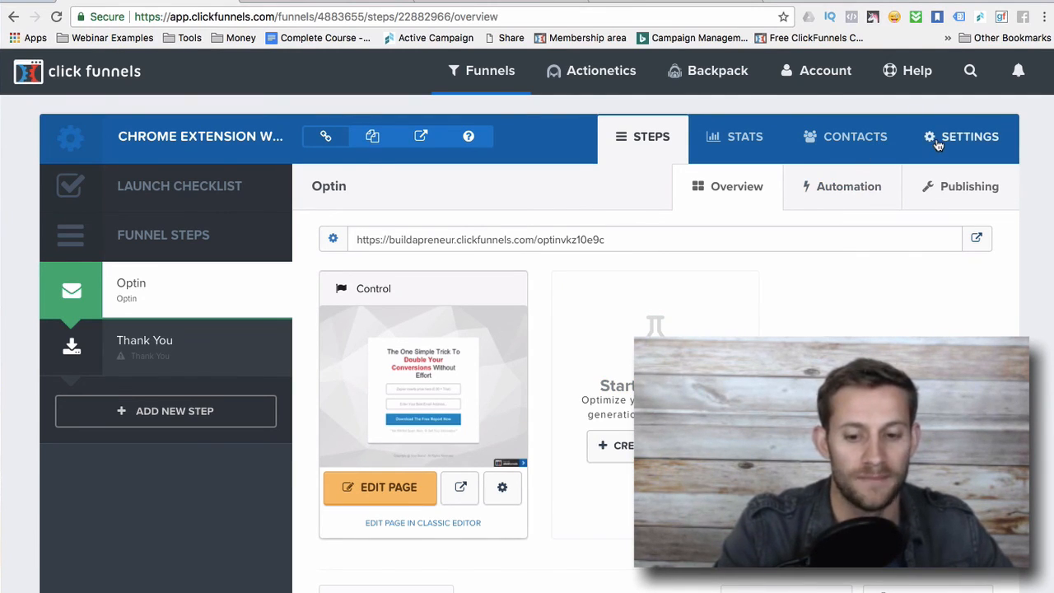
Switch to ClickFunnels and open the Action Funnels page of Actionetics.
mouse_move(614, 75)
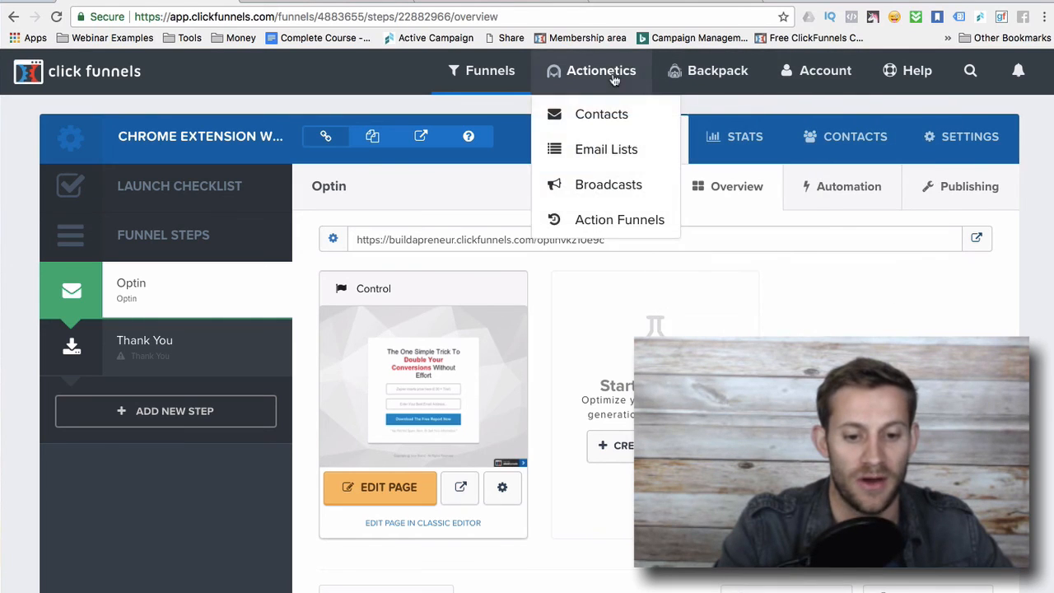
left_click(623, 211)
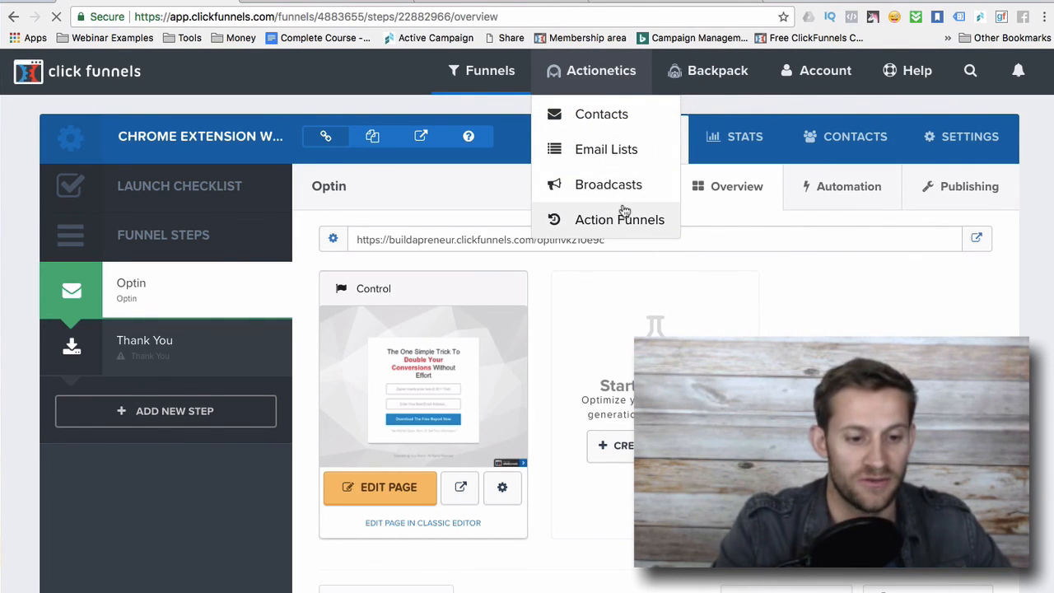